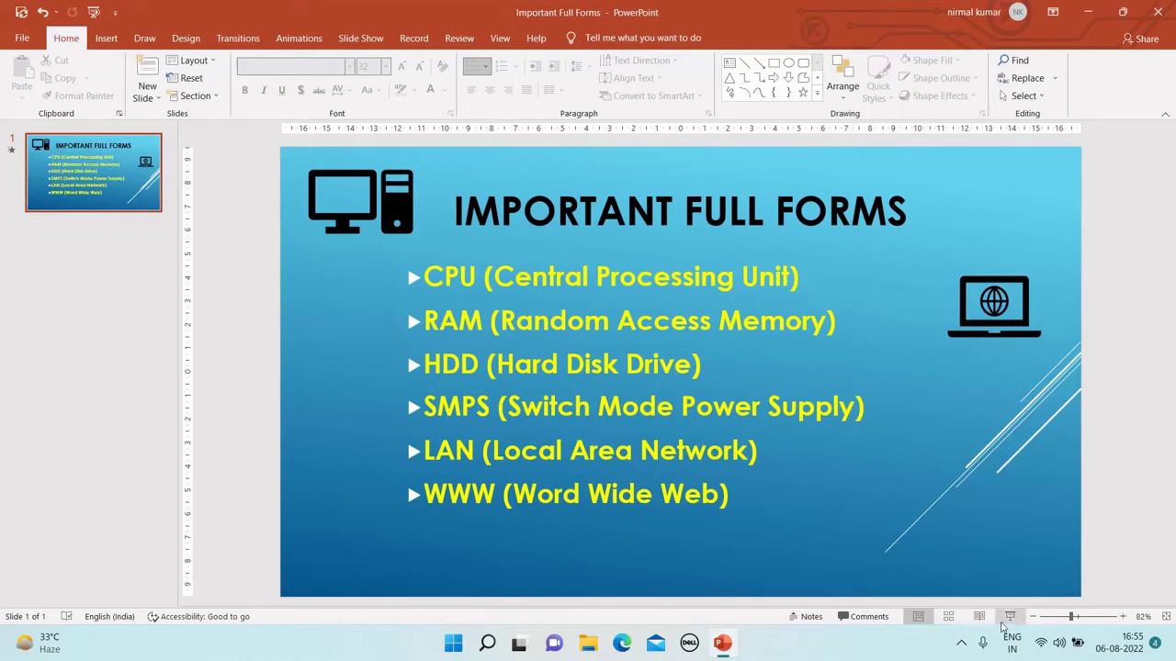
Preview the slide show, return to editing, then open the Insert tab's Video dropdown
left_click(1008, 617)
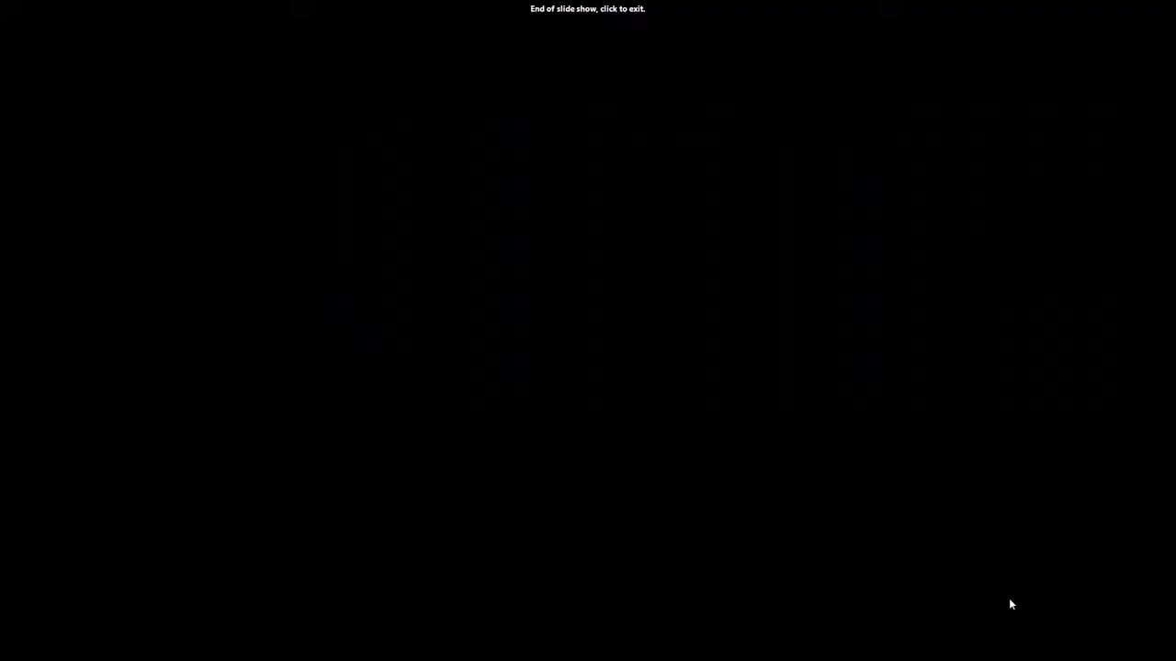
left_click(1012, 602)
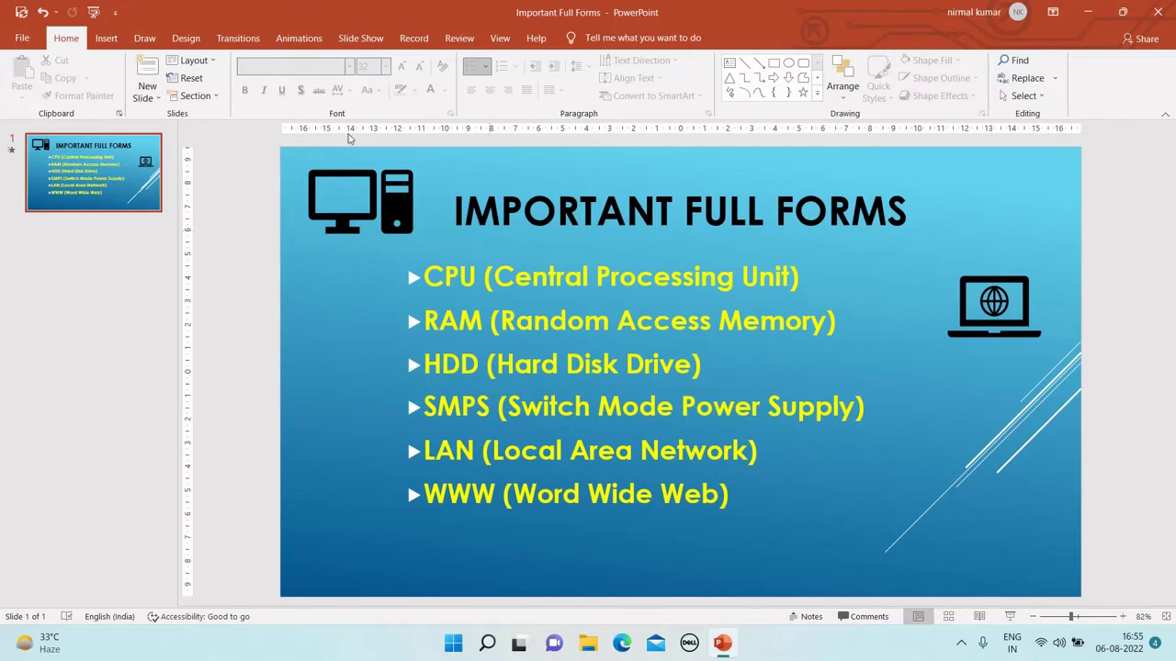
left_click(110, 43)
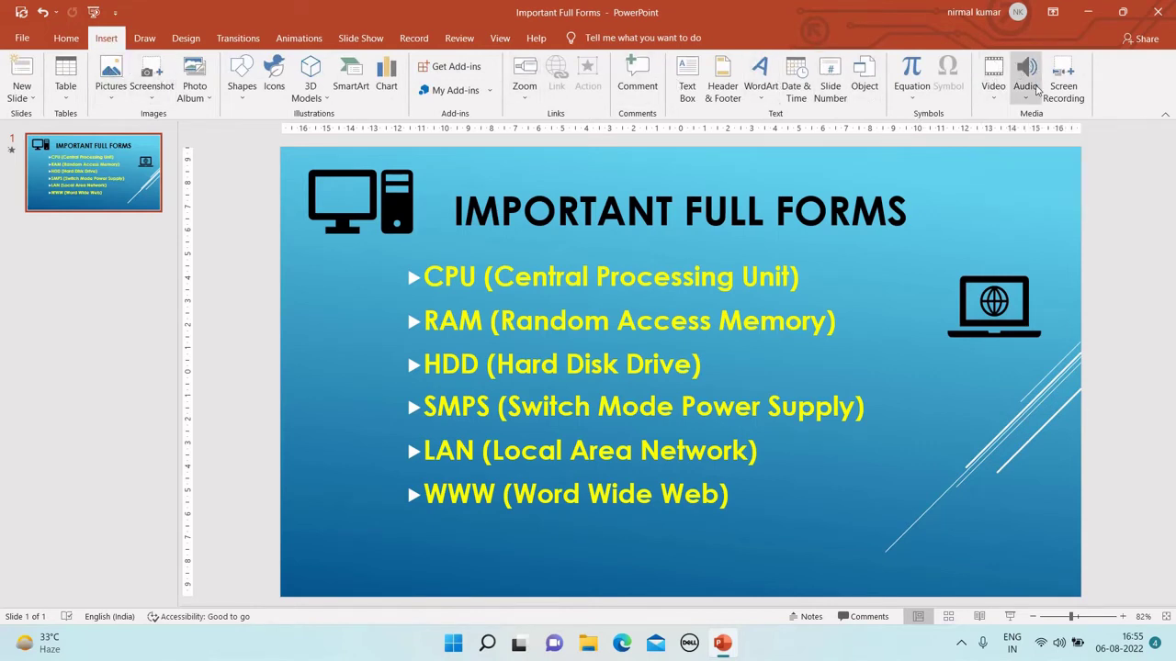
left_click(991, 101)
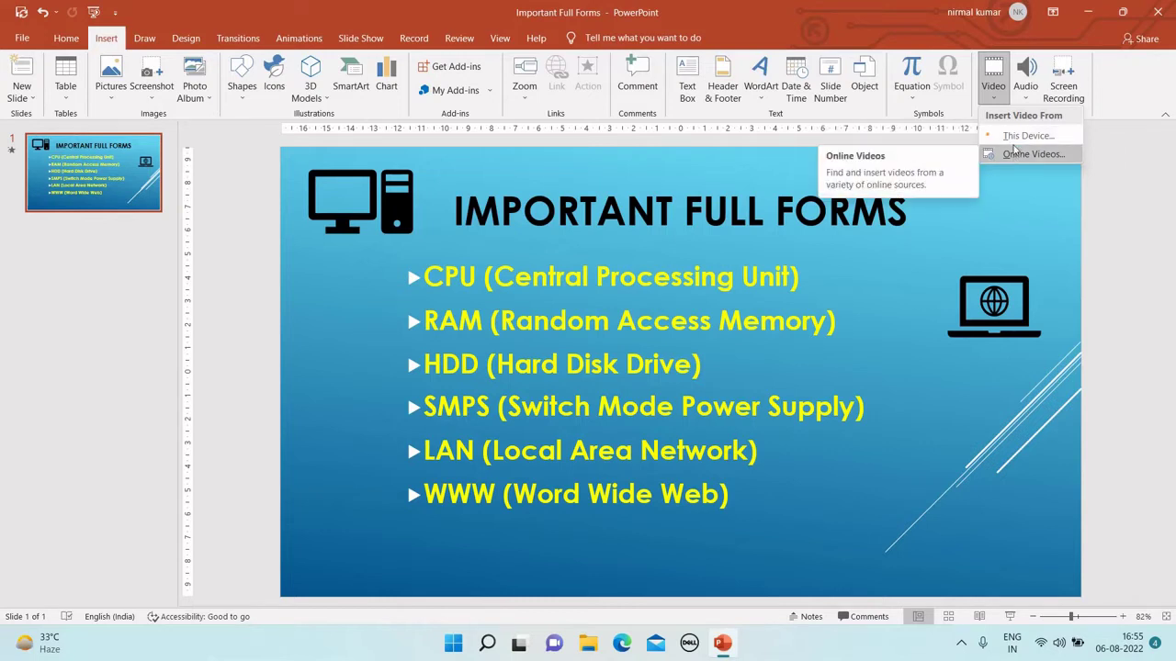
Insert the 'for youtube video' file from this device onto the Important Full Forms slide
left_click(1015, 137)
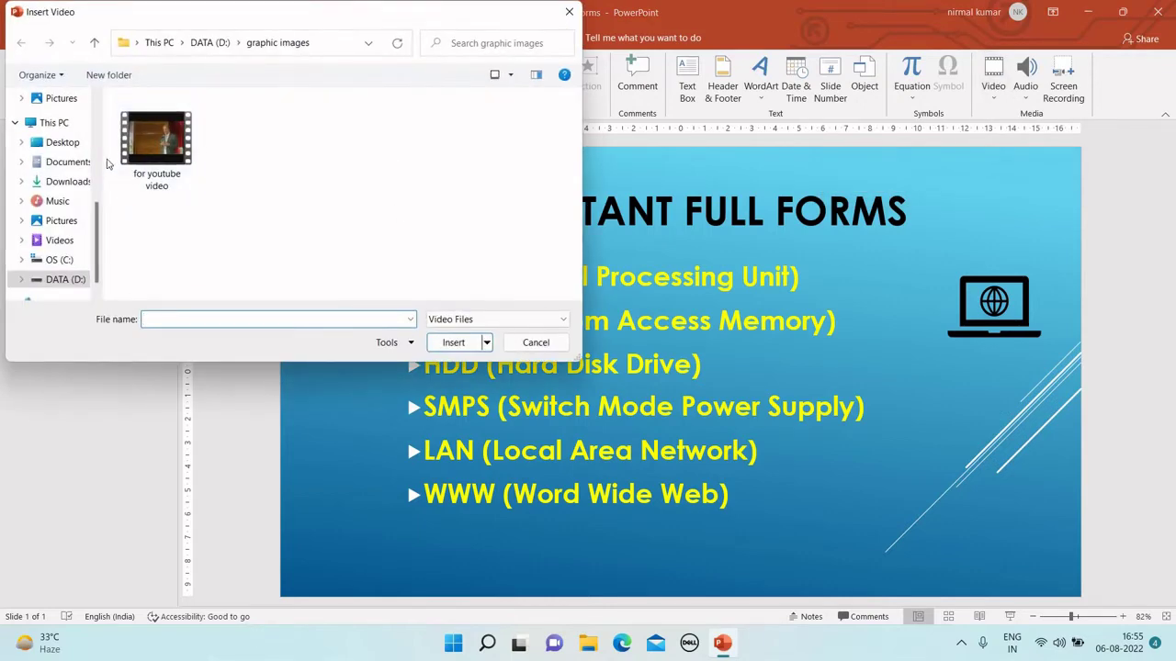
left_click(162, 154)
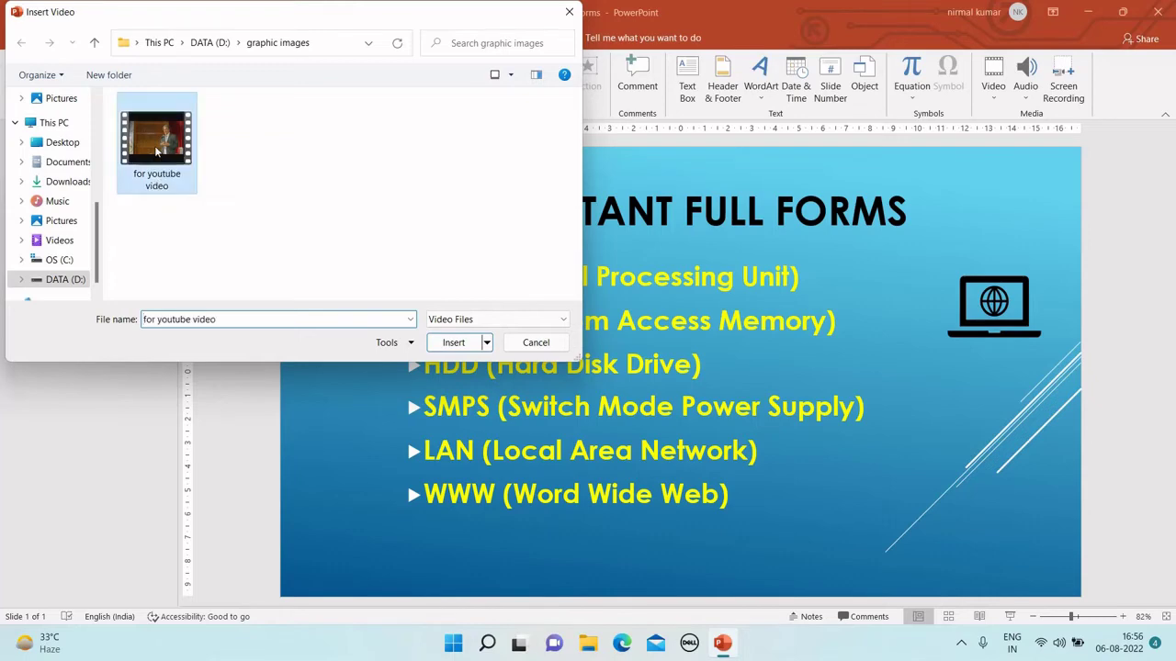
left_click(453, 342)
Drag the video box into the bottom-right corner and fine-tune its position with arrow keys
left_click_drag(722, 382, 867, 451)
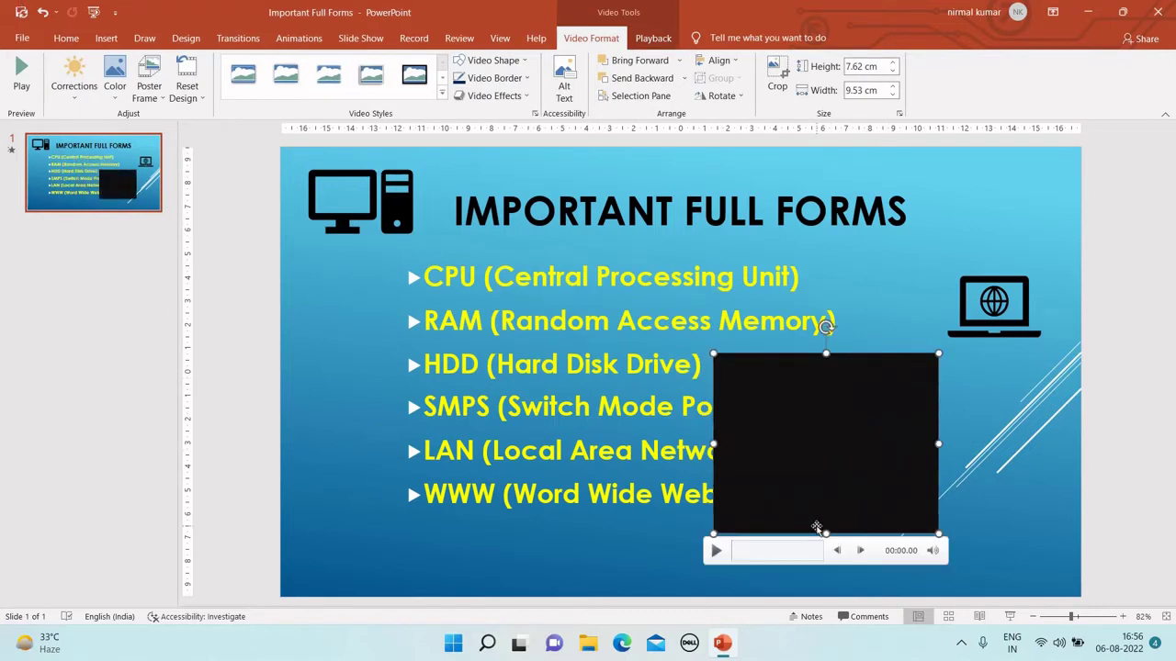
mouse_move(816, 451)
left_mouse_down()
mouse_move(932, 521)
mouse_move(960, 502)
left_mouse_up()
key("Down")
key("Down")
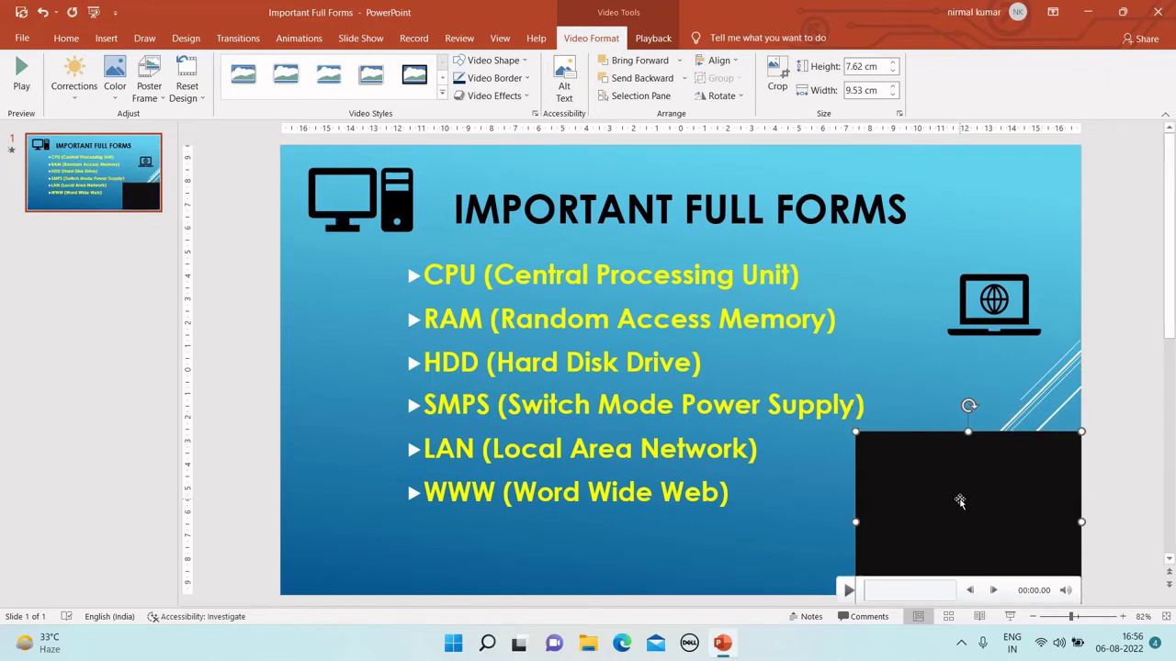
key("ctrl+Up")
key("ctrl+Up")
key("ctrl+Up")
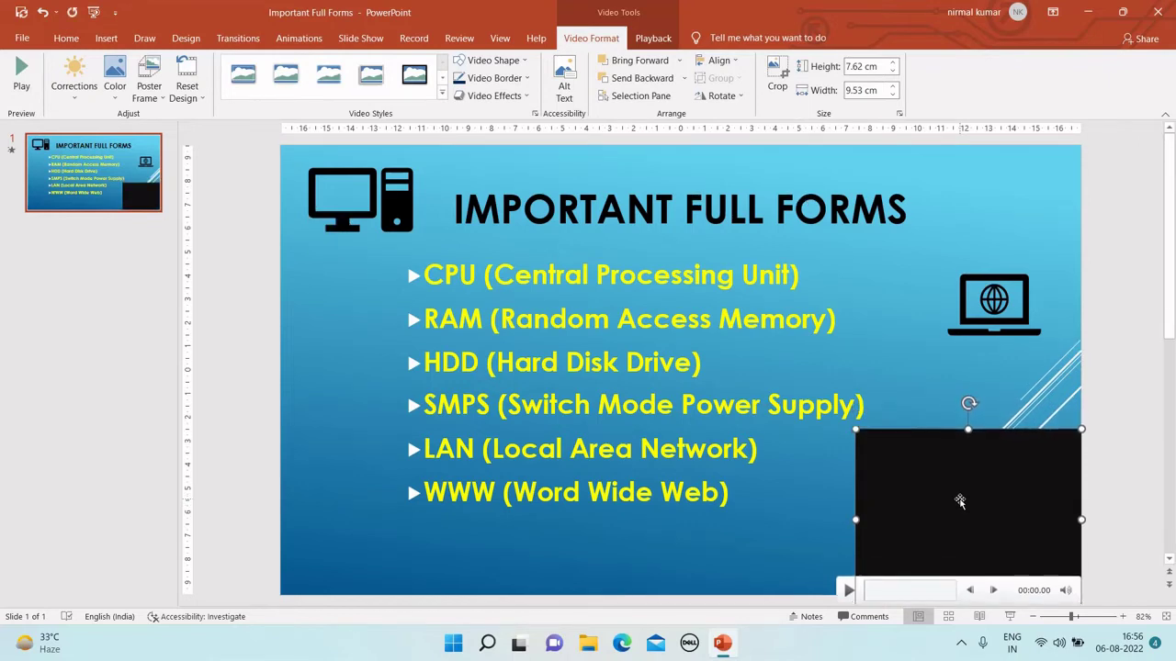
key("ctrl+Up")
key("ctrl+Up")
key("ctrl+Up")
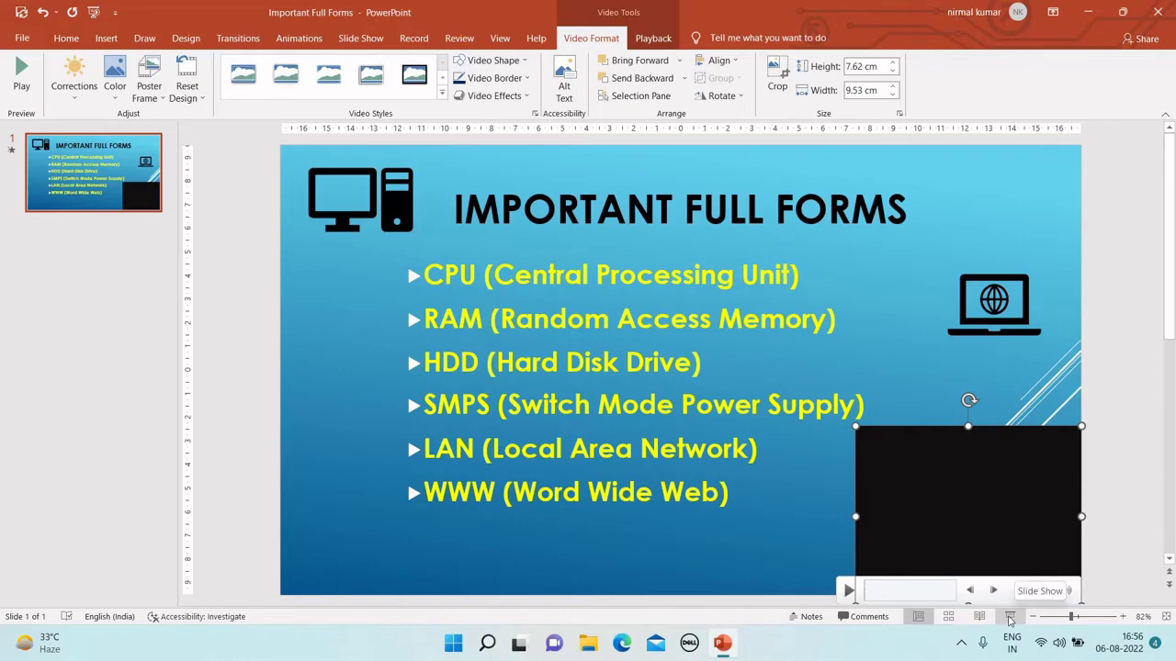
left_click(1010, 618)
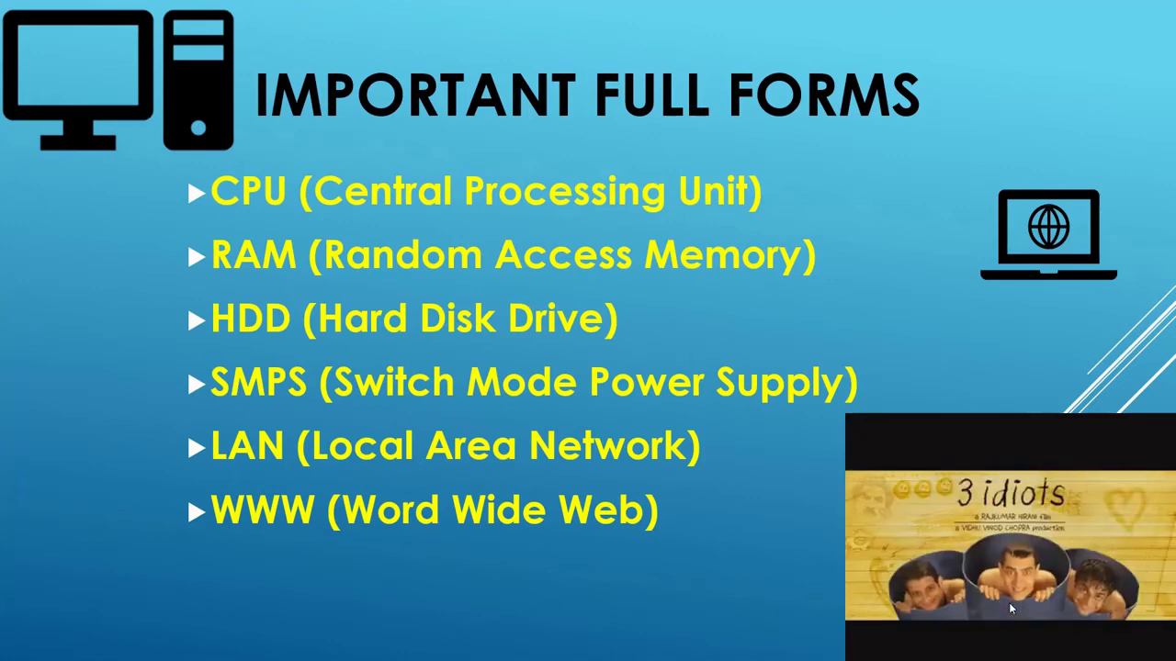
key("Right")
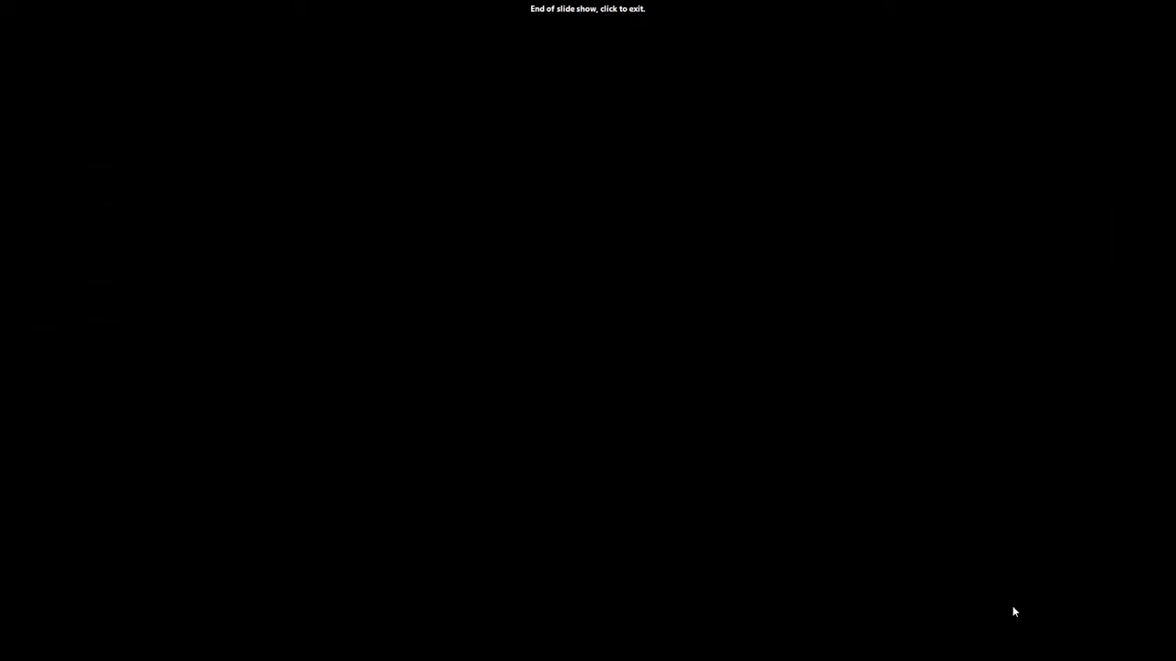
left_click(1012, 605)
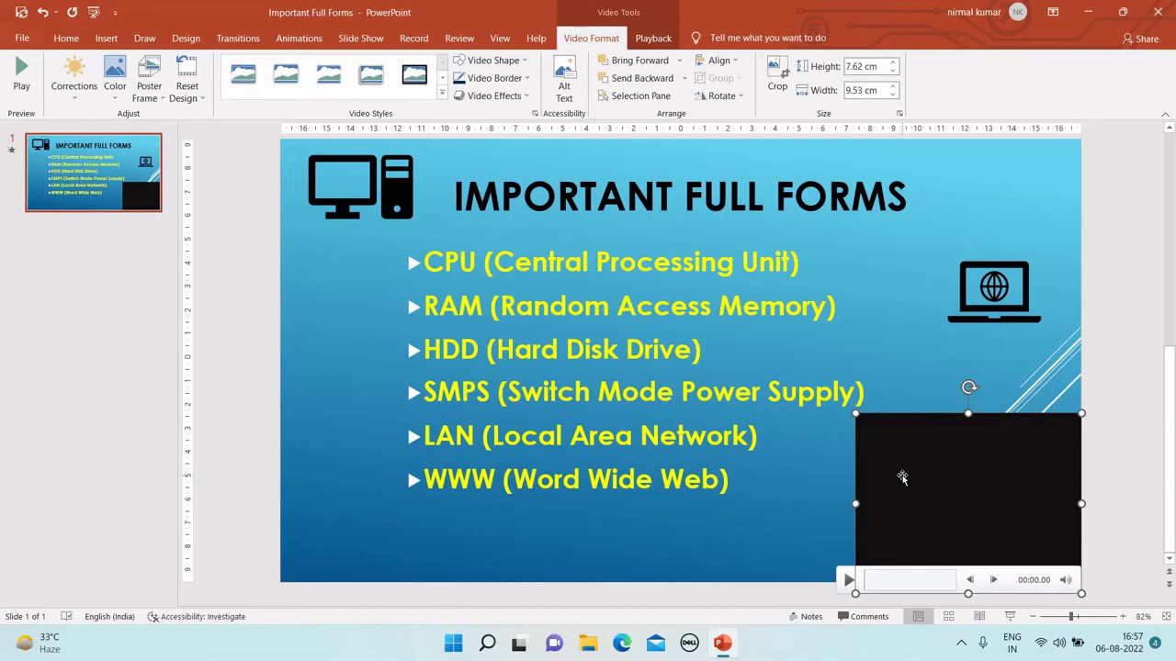
Delete the embedded video and open the Audio dropdown on the Insert tab
key("Delete")
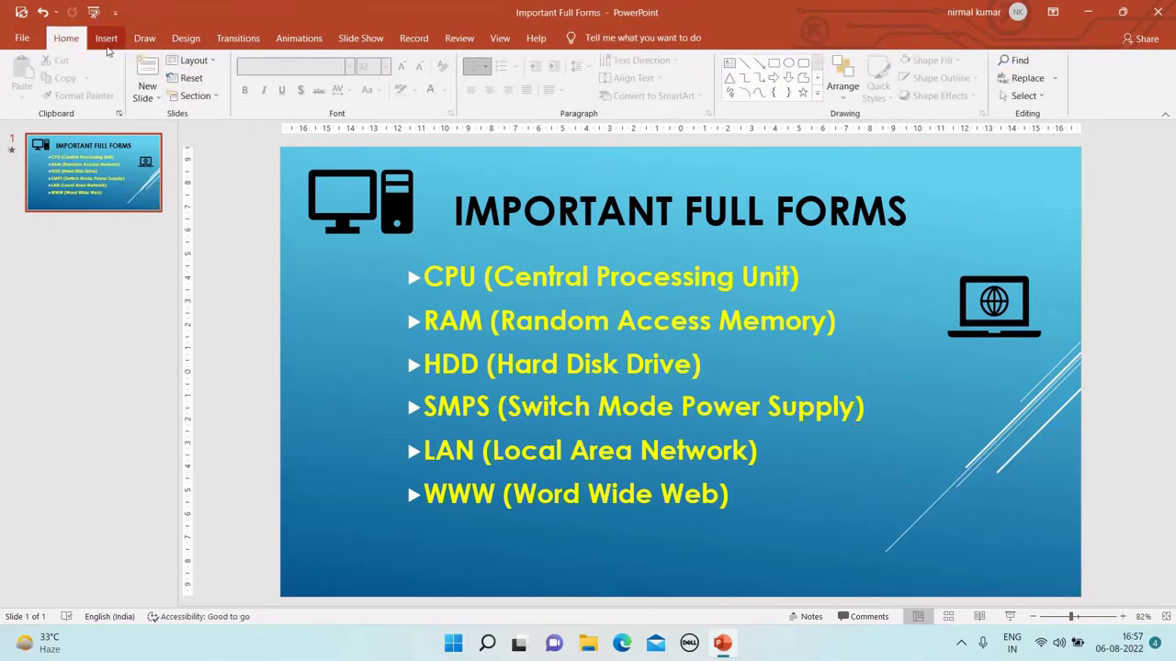
left_click(106, 42)
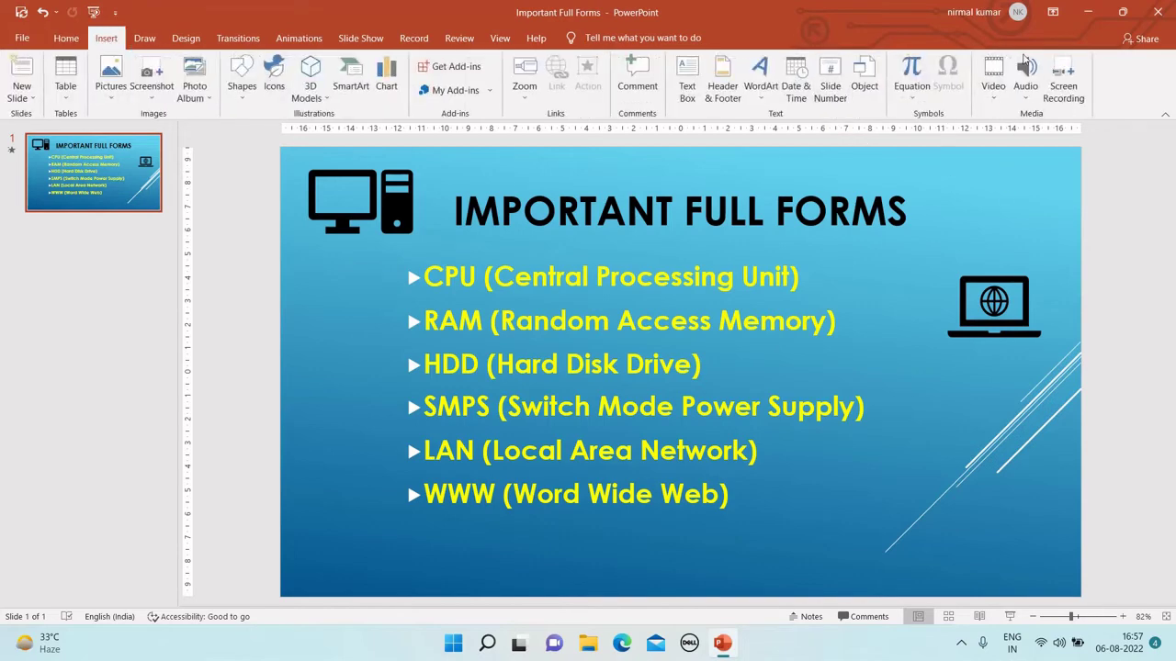
left_click(1025, 101)
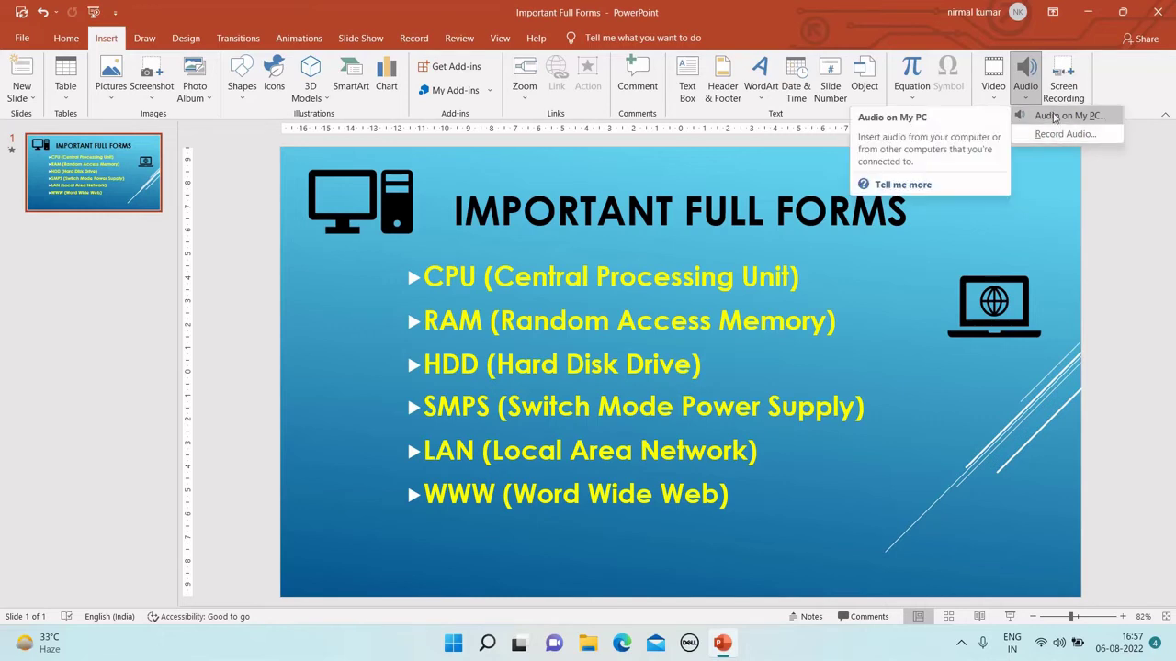
Insert the Hara Hara Shambhu audio from the PC, drag its icon bottom-right, and start the slide show
left_click(1054, 118)
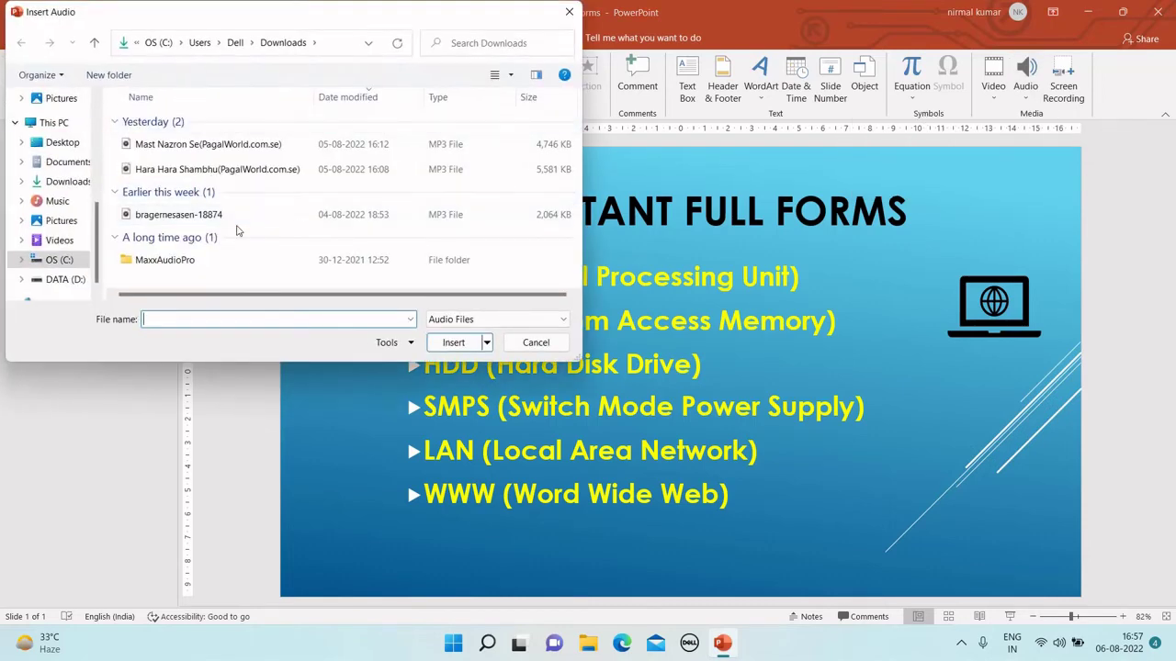
mouse_move(225, 178)
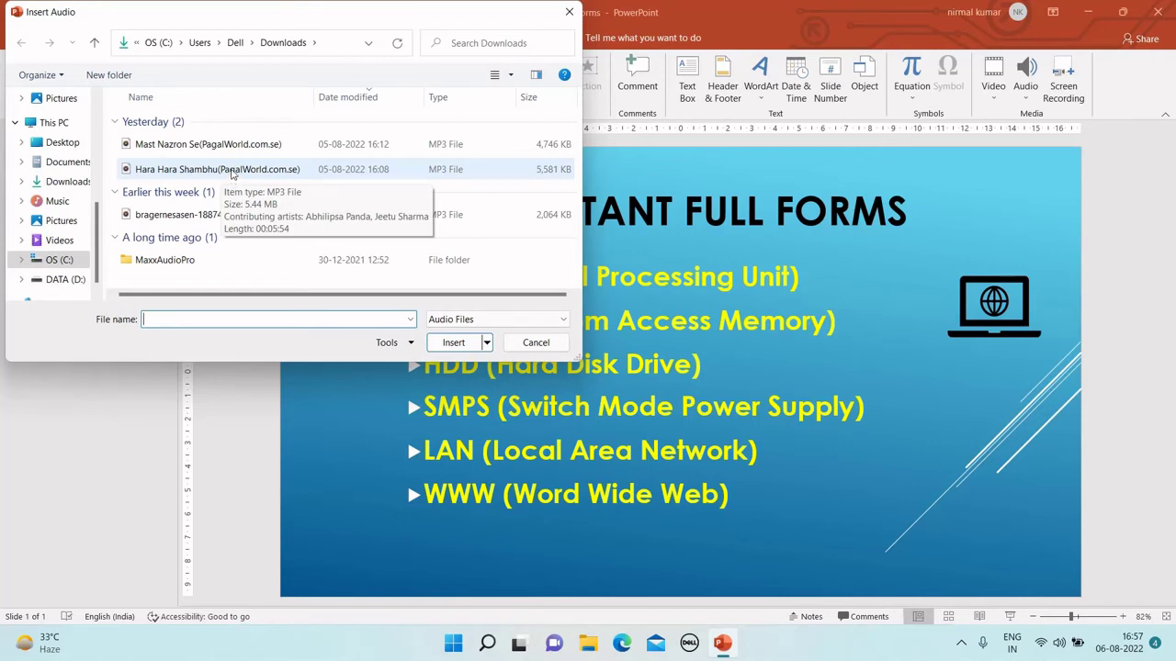
left_click(233, 174)
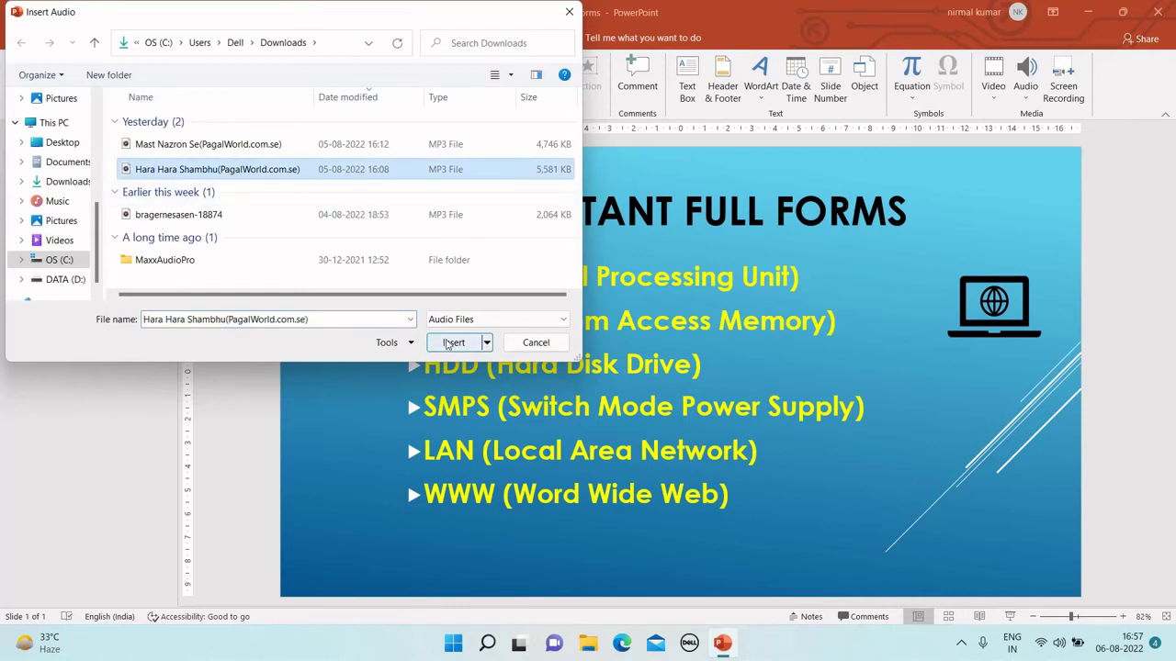
left_click(452, 342)
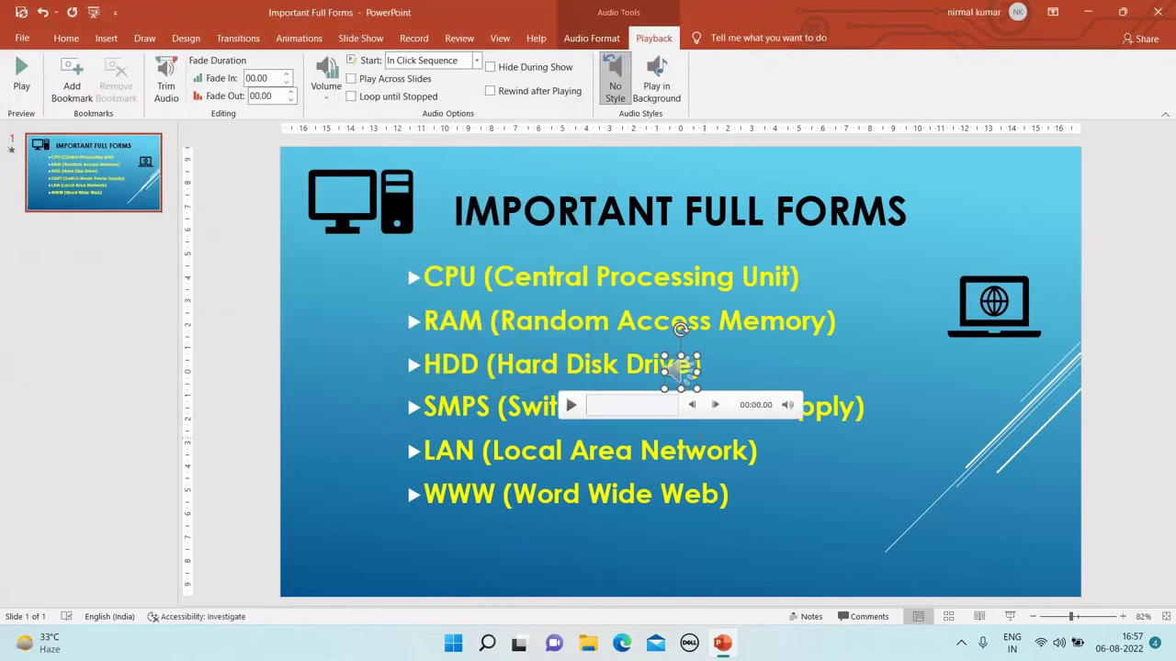
mouse_move(681, 372)
left_mouse_down()
mouse_move(1025, 521)
mouse_move(966, 547)
left_mouse_up()
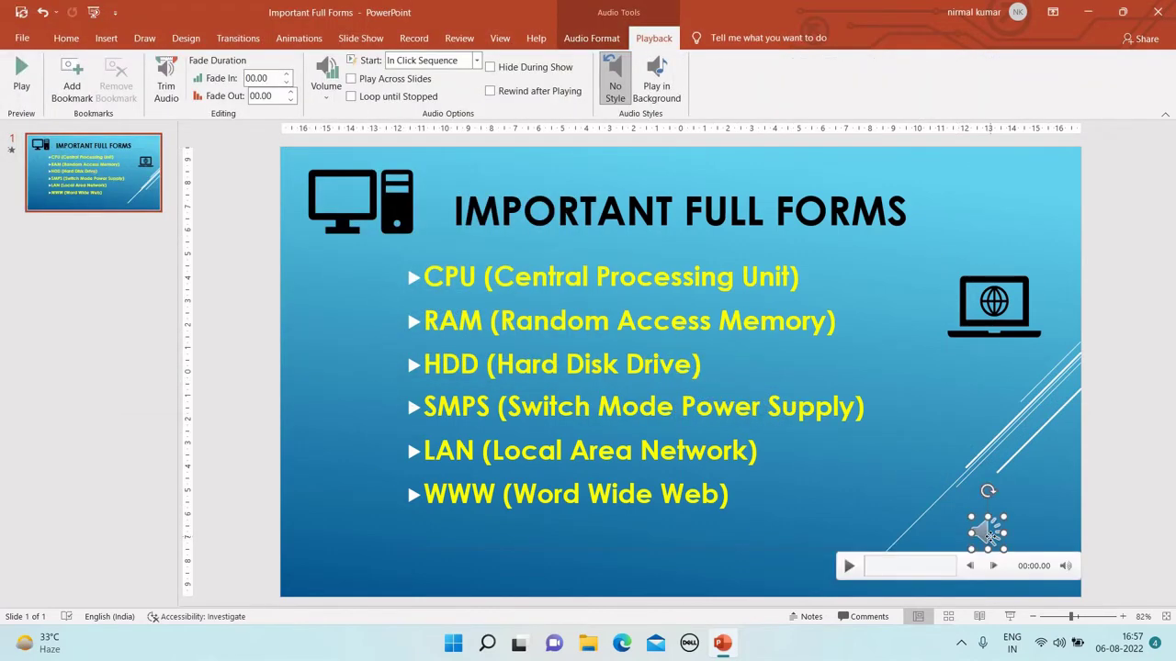
left_click(1010, 616)
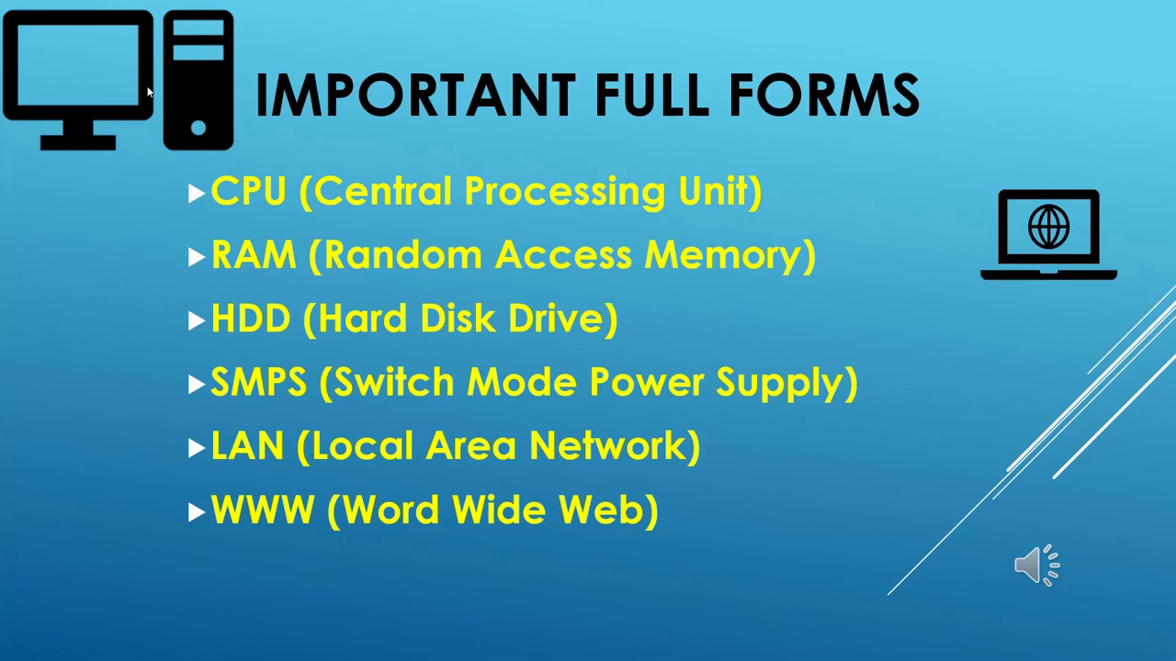
End the slide show preview with Esc to return to Normal view
key("Escape")
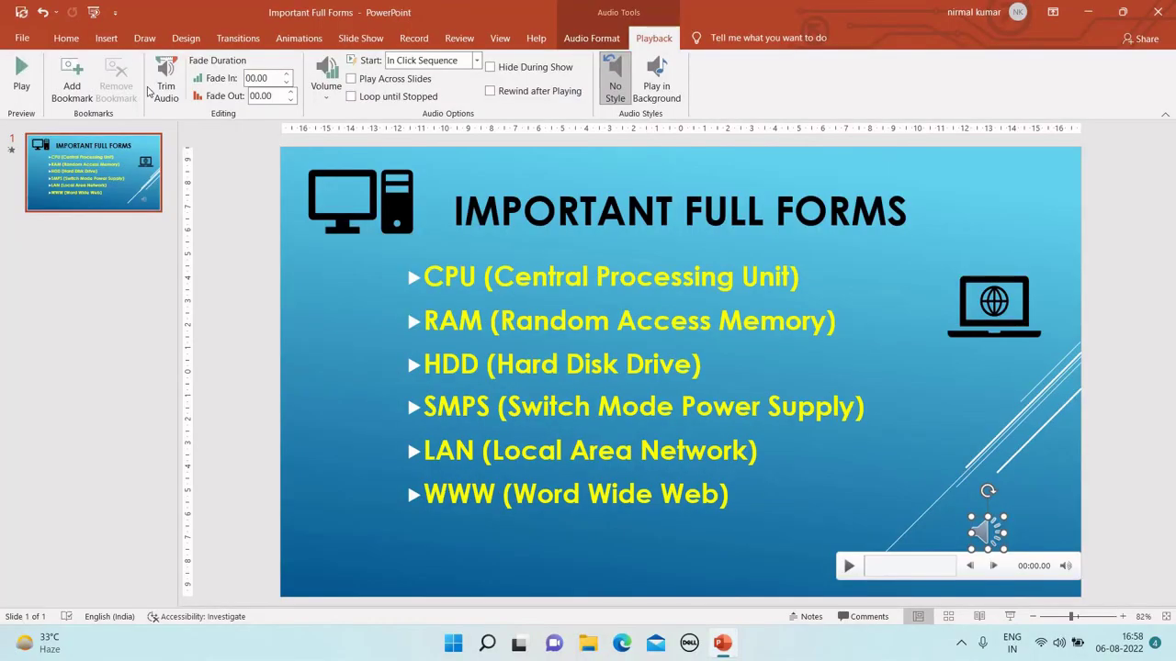